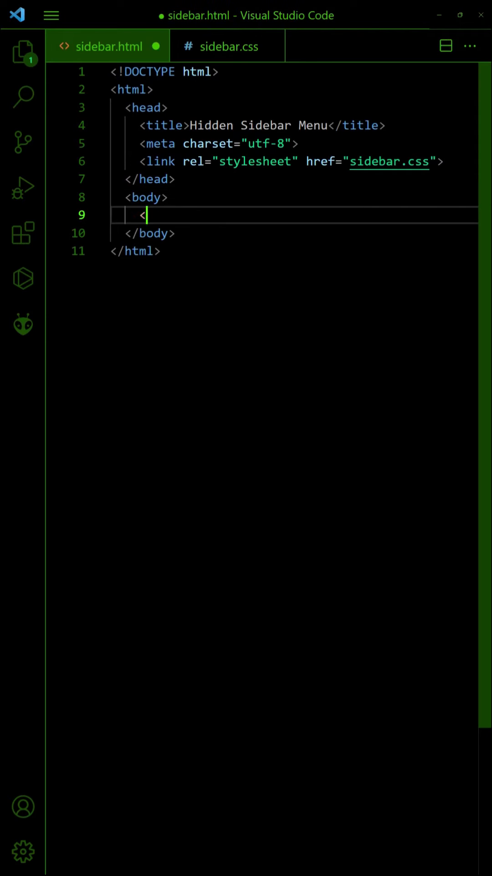
{"action": "type", "text": "!-- SIDEBAR -->"}
Step: Write a side div with three Item links and a main div with a Content paragraph, then save
{"action": "key", "text": "Return"}
{"action": "type", "text": "<div id=\"side\">"}
{"action": "key", "text": "Return"}
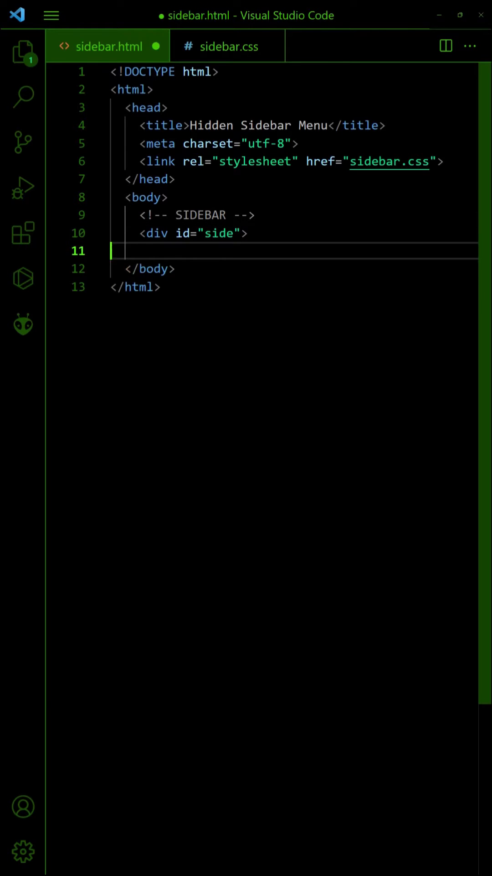
{"action": "type", "text": "<a>Item</a>"}
{"action": "key", "text": "Return"}
{"action": "type", "text": "<a"}
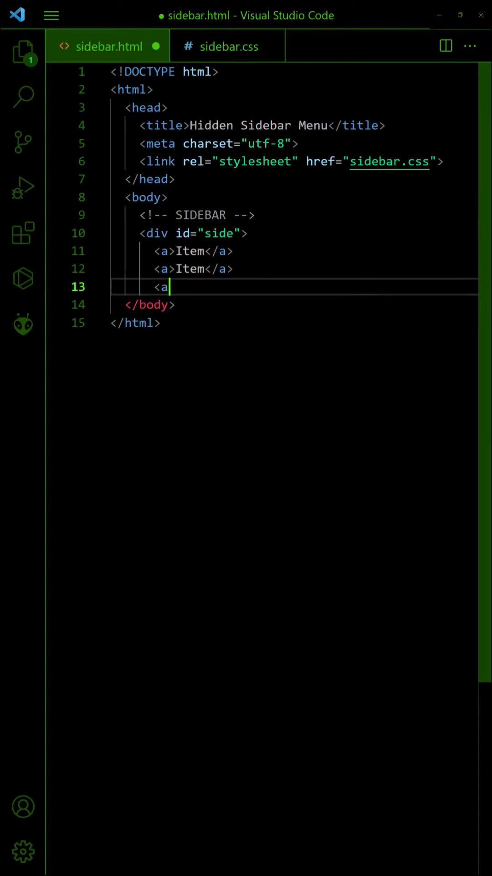
{"action": "type", "text": ">Item</a>       <a>Item</a>     </div>      <!"}
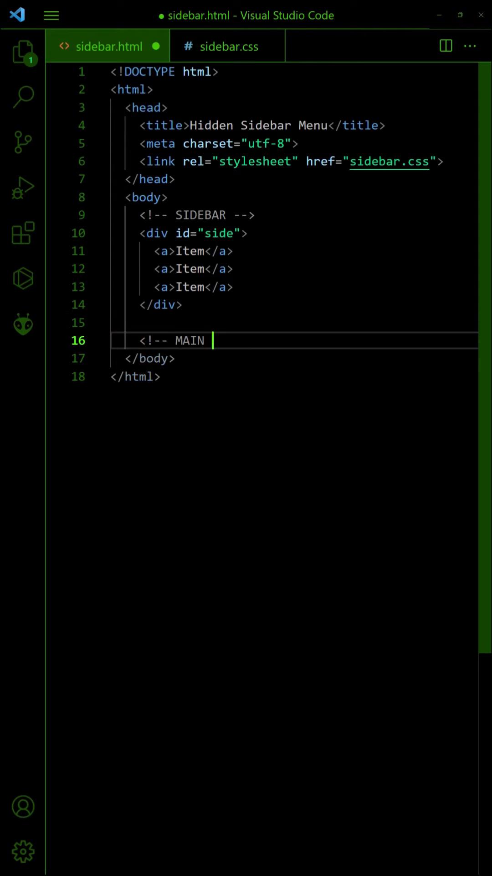
{"action": "type", "text": "-- MAIN -->     <div id=\"main\">       <p>Content"}
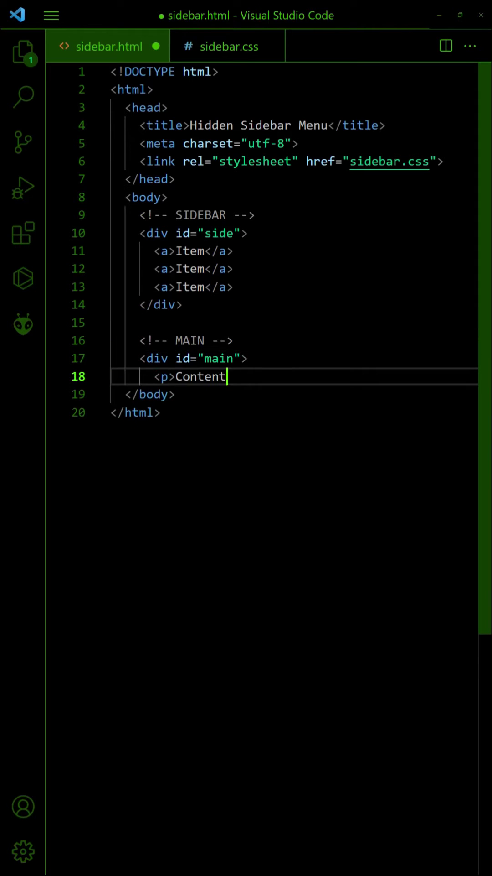
{"action": "type", "text": "</p>"}
{"action": "key", "text": "Return"}
{"action": "type", "text": "</div>"}
{"action": "key", "text": "ctrl+s"}
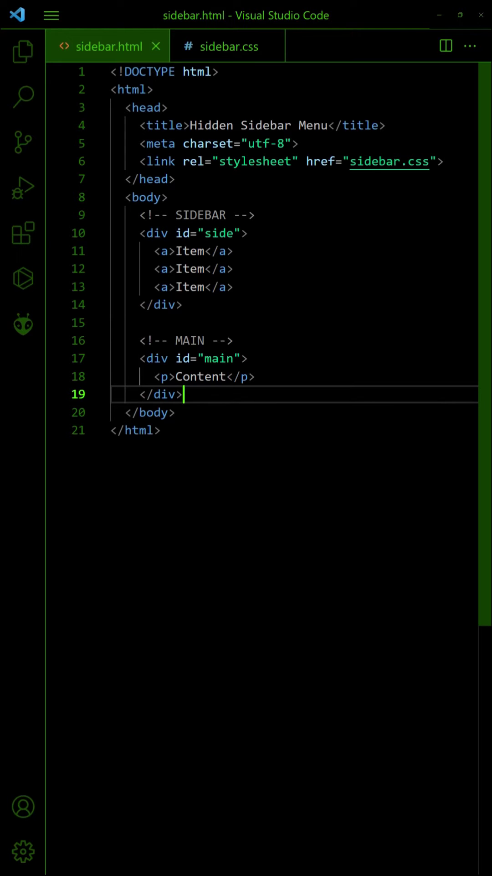
{"action": "key", "text": "ctrl+Page_Down"}
Step: Add a body rule with zero margin, full height and flex display
{"action": "key", "text": "Return"}
{"action": "key", "text": "Return"}
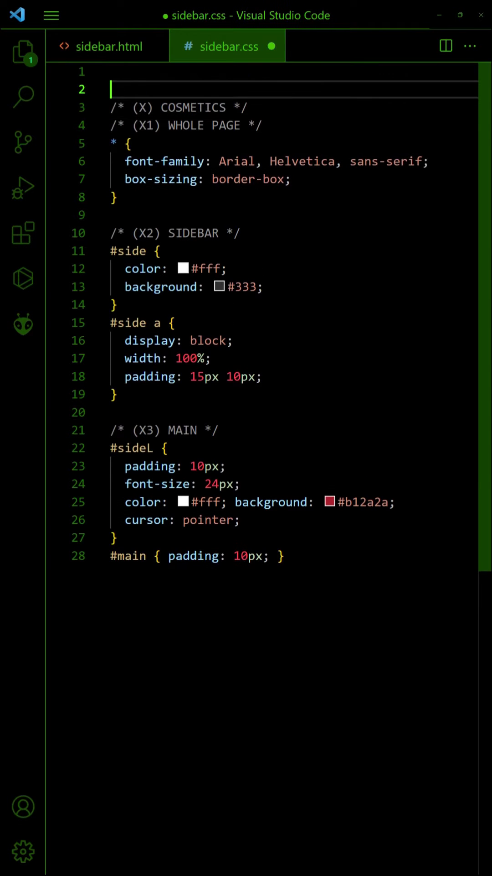
{"action": "key", "text": "Up"}
{"action": "type", "text": "/* WHOLE PAGE */ body {"}
{"action": "key", "text": "Return"}
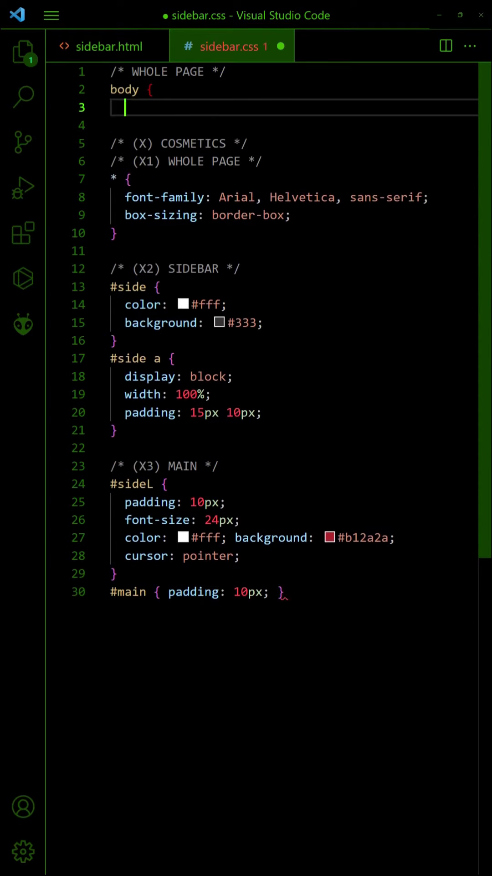
{"action": "type", "text": "padding: 0; margin: 0;"}
{"action": "key", "text": "Return"}
{"action": "type", "text": "}"}
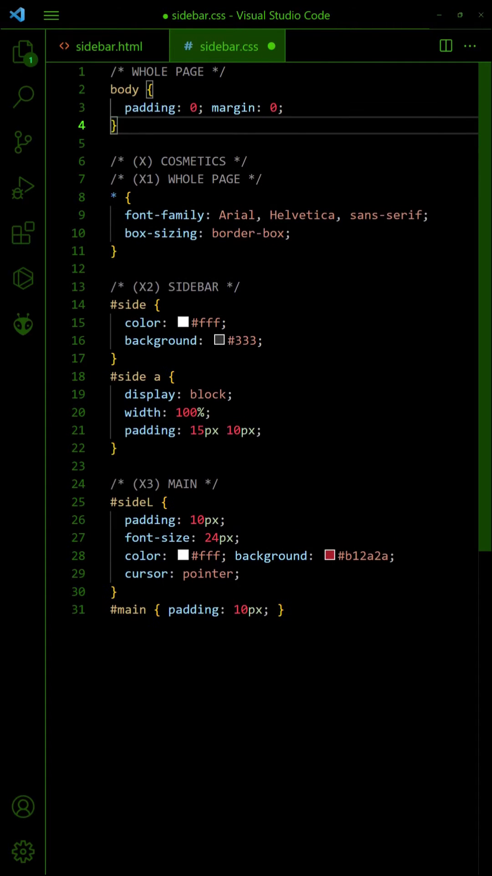
{"action": "key", "text": "Up"}
{"action": "key", "text": "End"}
{"action": "key", "text": "Return"}
{"action": "type", "text": "min-height: "}
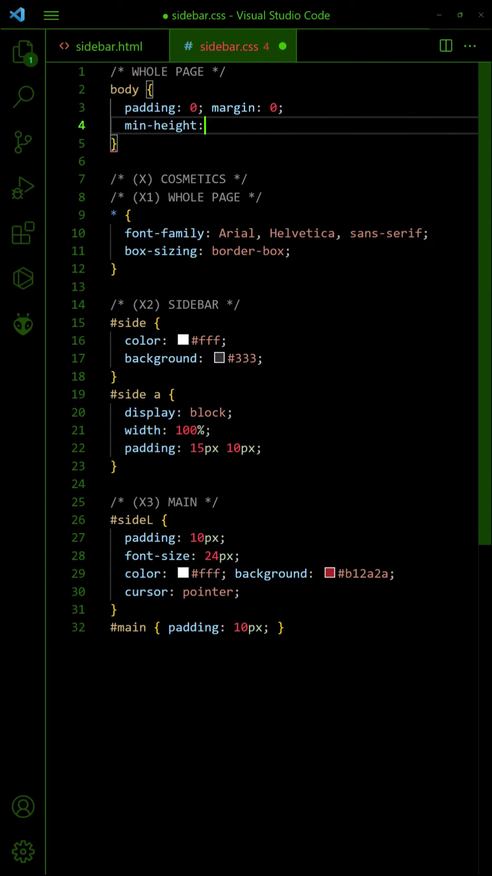
{"action": "type", "text": "100vh;"}
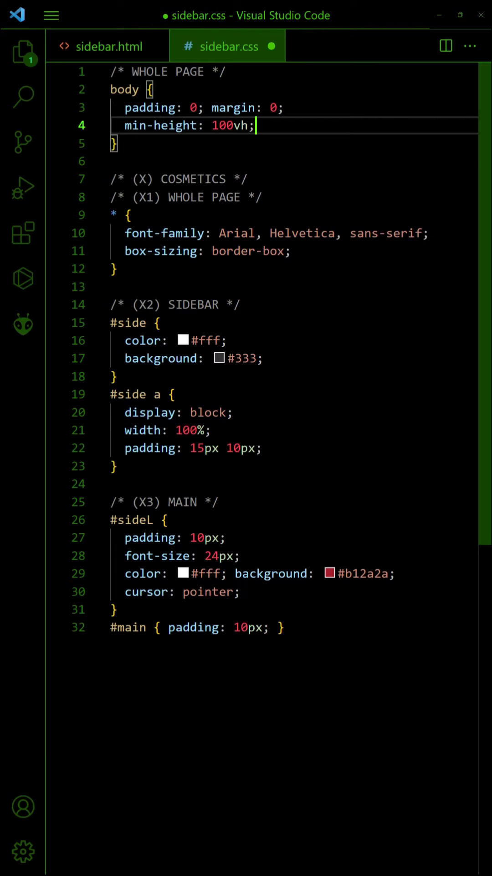
{"action": "key", "text": "Return"}
{"action": "type", "text": "display: flex;"}
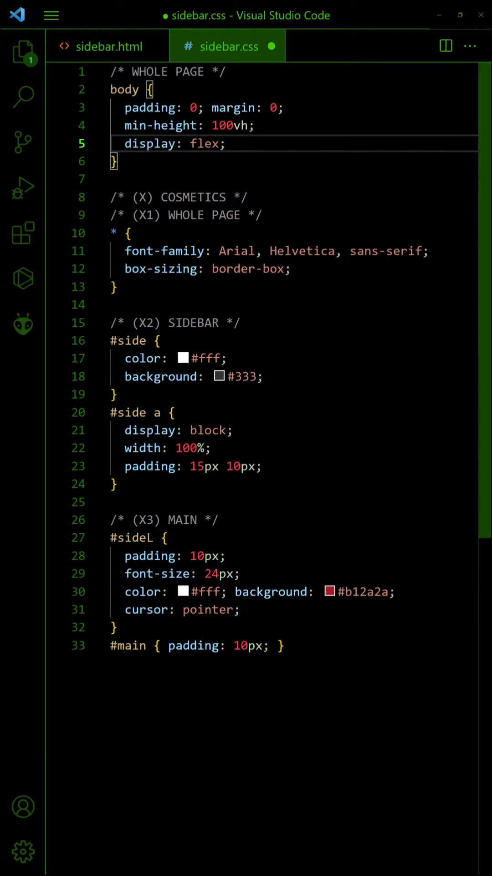
Step: Add big-screen rules (#side 150px wide, #main flex-grow 1), save, and preview in the browser
{"action": "key", "text": "Down"}
{"action": "key", "text": "End"}
{"action": "key", "text": "Return"}
{"action": "key", "text": "Return"}
{"action": "type", "text": "/* BIG SCREEN : 2-COLU"}
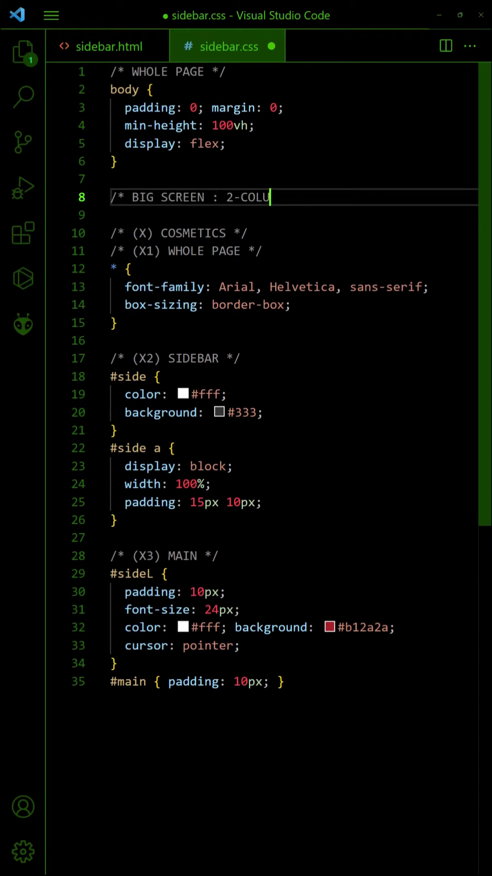
{"action": "type", "text": "MN LAYOUT */"}
{"action": "key", "text": "Return"}
{"action": "type", "text": "#side { width: 150"}
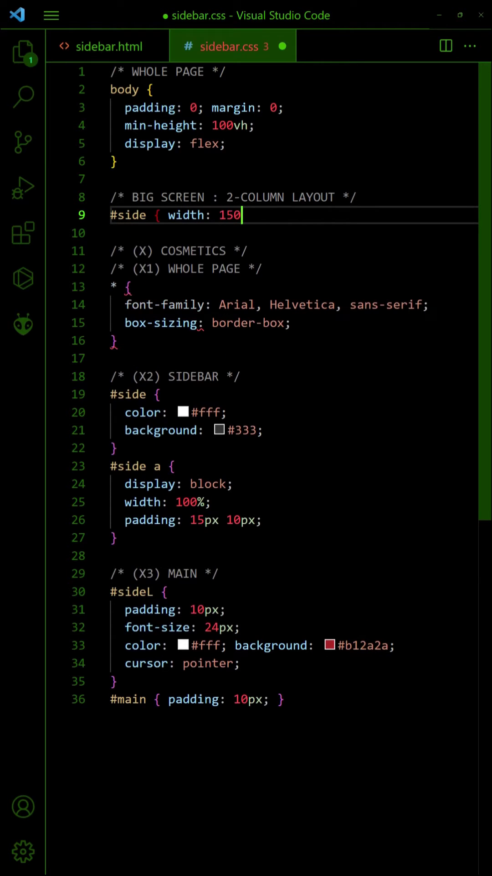
{"action": "type", "text": "px; }"}
{"action": "key", "text": "Return"}
{"action": "type", "text": "#main { flex-grow: 1; }"}
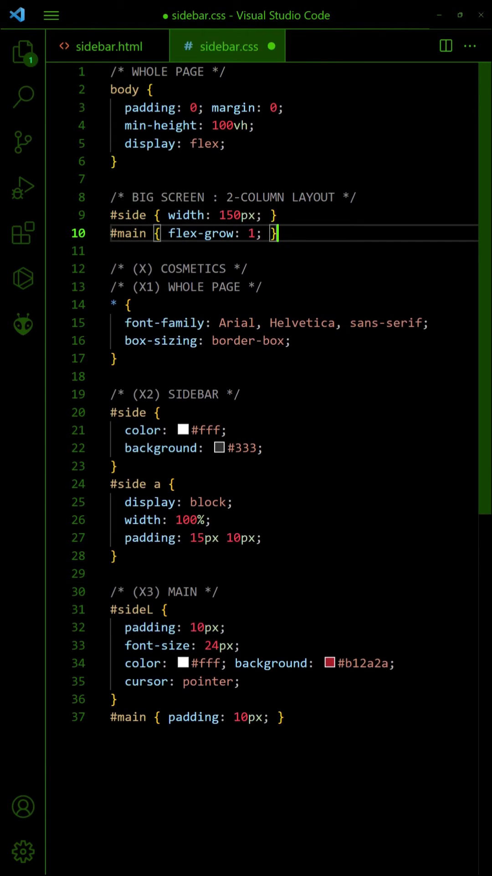
{"action": "key", "text": "ctrl+s"}
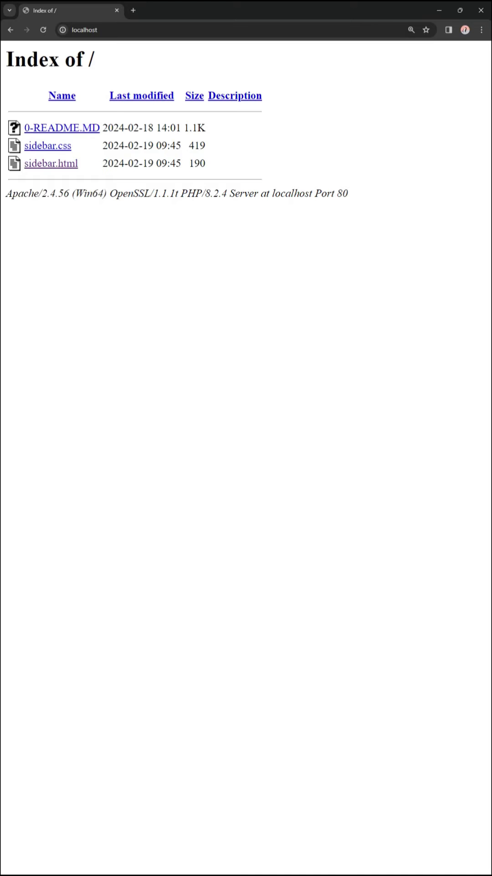
{"action": "left_click", "coordinate": [51, 162]}
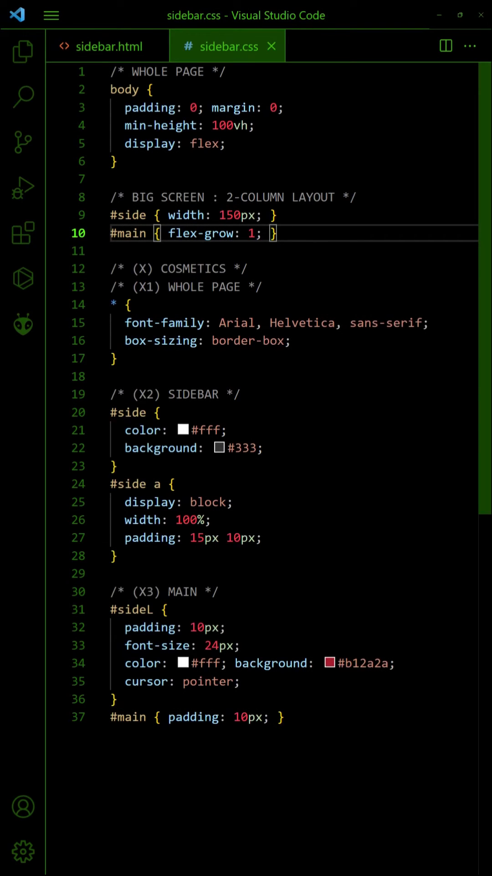
Step: Add a 768px media query hiding #side with zero width, zero opacity and a 0.3s transition
{"action": "key", "text": "Return"}
{"action": "key", "text": "Return"}
{"action": "type", "text": "MALL SCREEN */"}
{"action": "key", "text": "Return"}
{"action": "type", "text": "@m"}
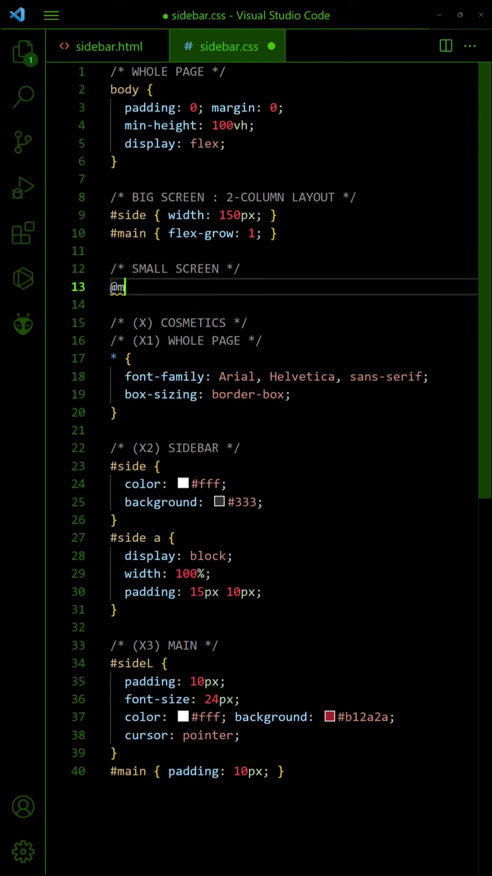
{"action": "type", "text": "edia screen and (max-width: 768px"}
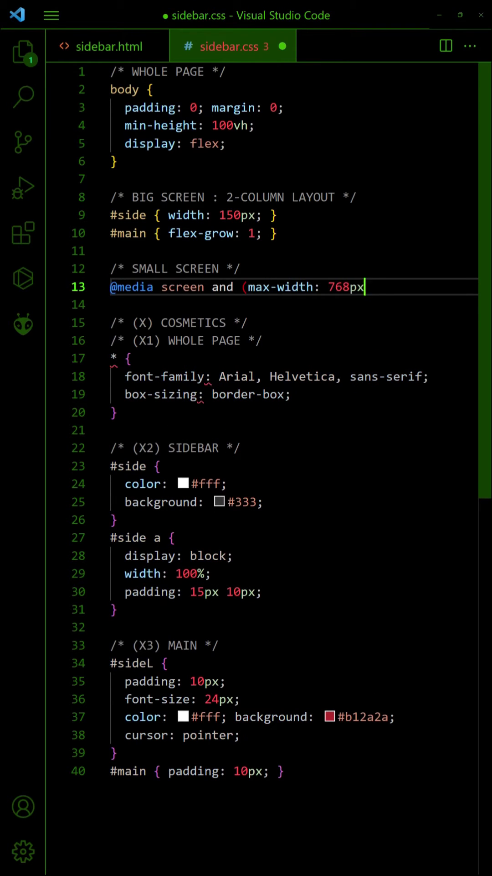
{"action": "type", "text": ") {"}
{"action": "key", "text": "Return"}
{"action": "type", "text": "/* HIDDEN SIDEBAR */"}
{"action": "key", "text": "Return"}
{"action": "type", "text": "#sid"}
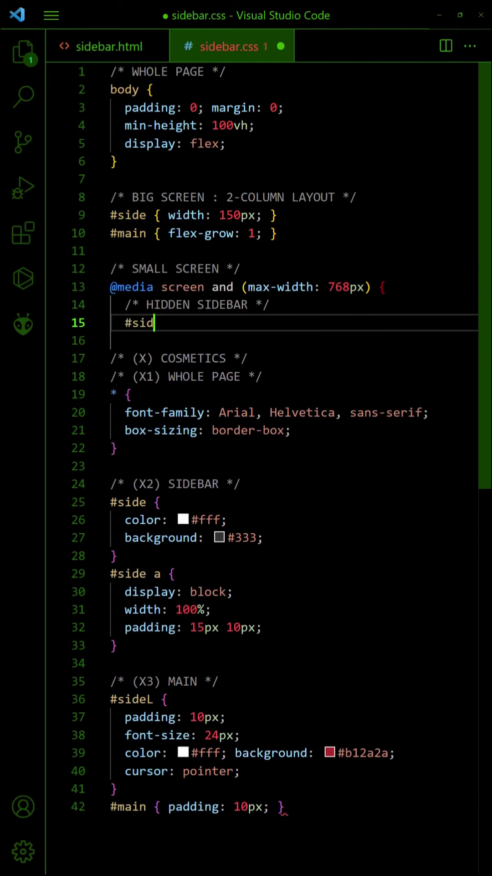
{"action": "type", "text": "e {"}
{"action": "key", "text": "Return"}
{"action": "type", "text": "ty: hi"}
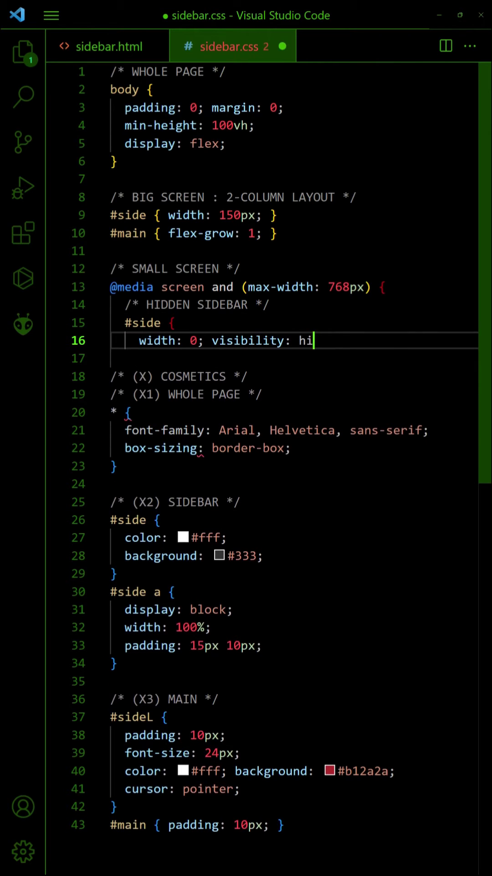
{"action": "type", "text": "dden; opacity: 0;"}
{"action": "key", "text": "Return"}
{"action": "type", "text": "transition: a"}
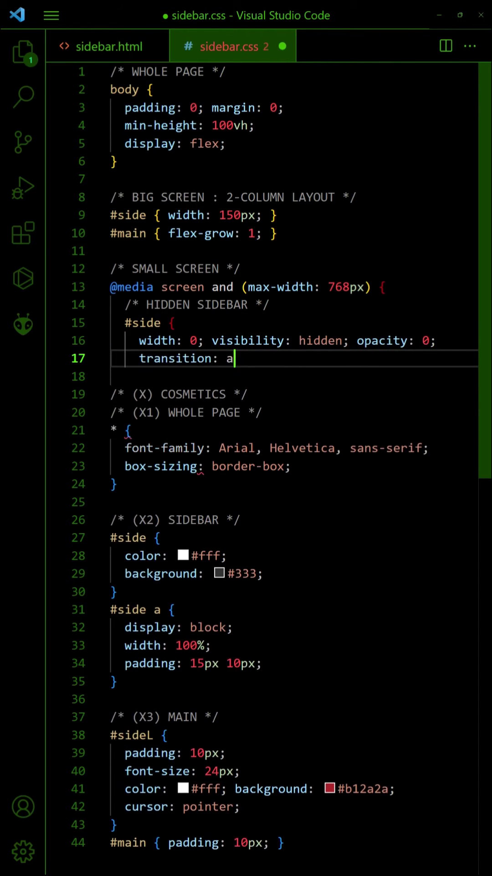
{"action": "type", "text": "ll 0.3s;"}
{"action": "key", "text": "Return"}
{"action": "type", "text": "} }"}
{"action": "key", "text": "ctrl+s"}
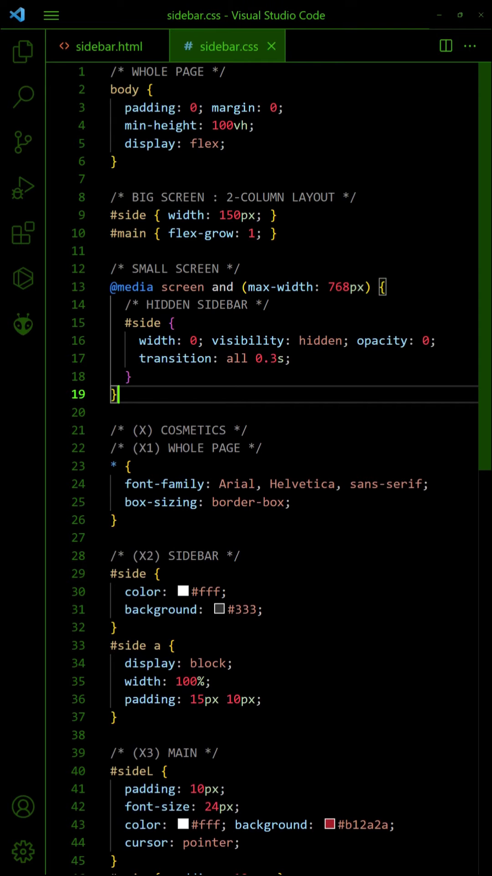
Step: Insert checkbox sideC before the sidebar and ☰ label sideL in main, then save
{"action": "left_click", "coordinate": [110, 46]}
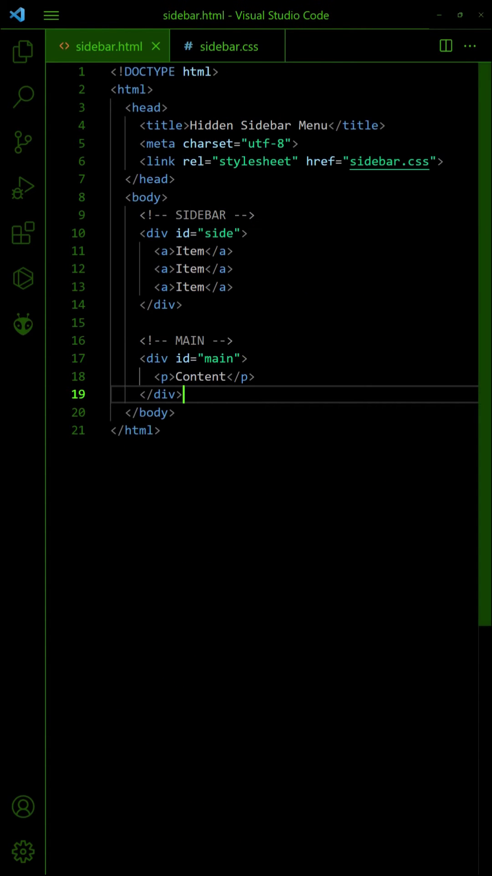
{"action": "left_click", "coordinate": [257, 215]}
{"action": "key", "text": "Return"}
{"action": "type", "text": "<input"}
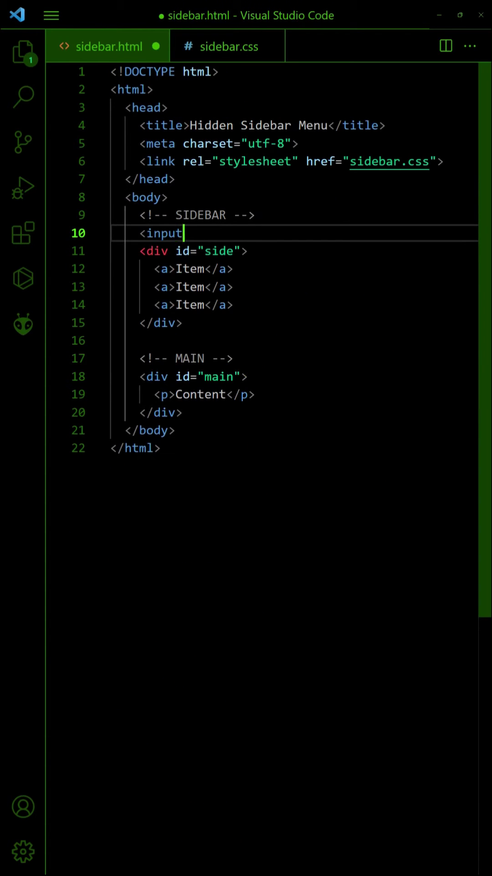
{"action": "type", "text": " type=\"checkbox\" id=\"sideC\">"}
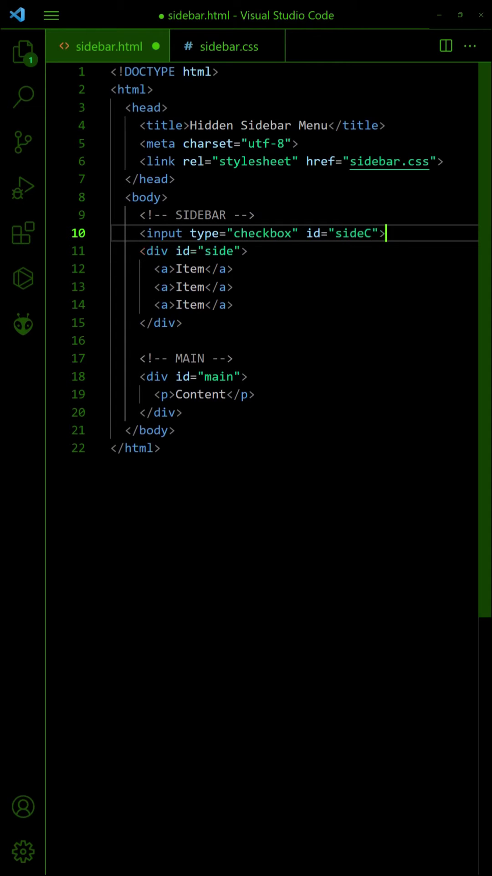
{"action": "key", "text": "Down"}
{"action": "key", "text": "Down"}
{"action": "key", "text": "Down"}
{"action": "key", "text": "Return"}
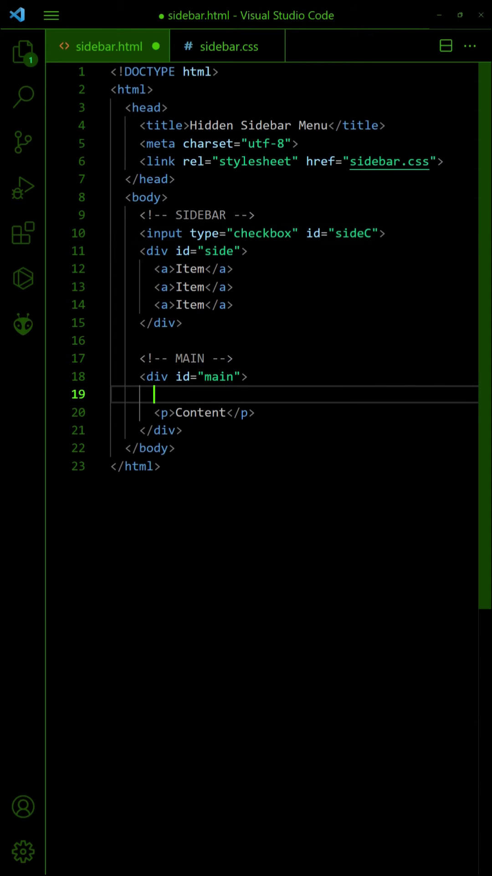
{"action": "type", "text": "<label for=\"sideC\" id=\"sideL\">"}
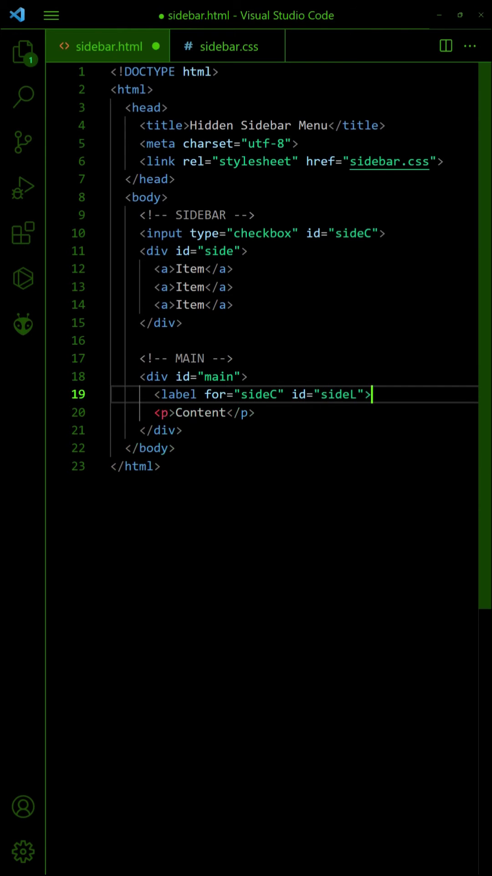
{"action": "type", "text": "&#9776;</label>"}
{"action": "key", "text": "ctrl+s"}
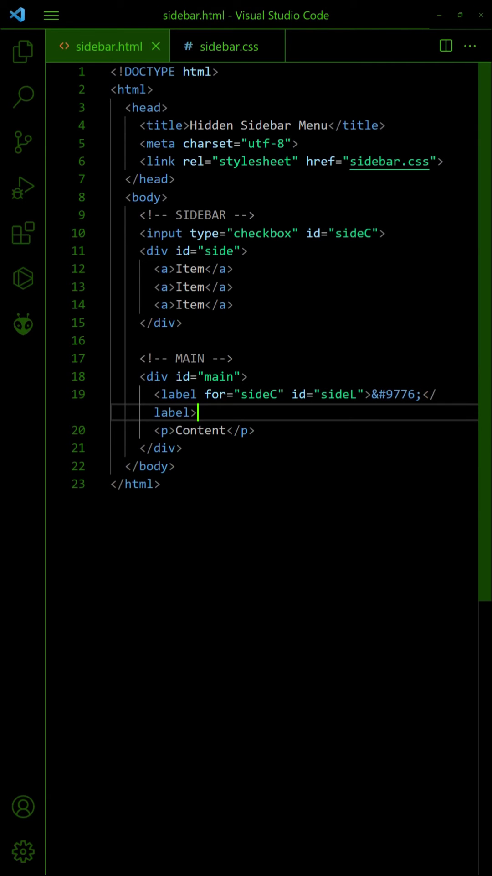
{"action": "key", "text": "ctrl+Page_Down"}
Step: Hide #sideC and #sideL by default, and make #sideL inline-block in the media query
{"action": "key", "text": "Up"}
{"action": "key", "text": "Up"}
{"action": "key", "text": "Up"}
{"action": "key", "text": "Return"}
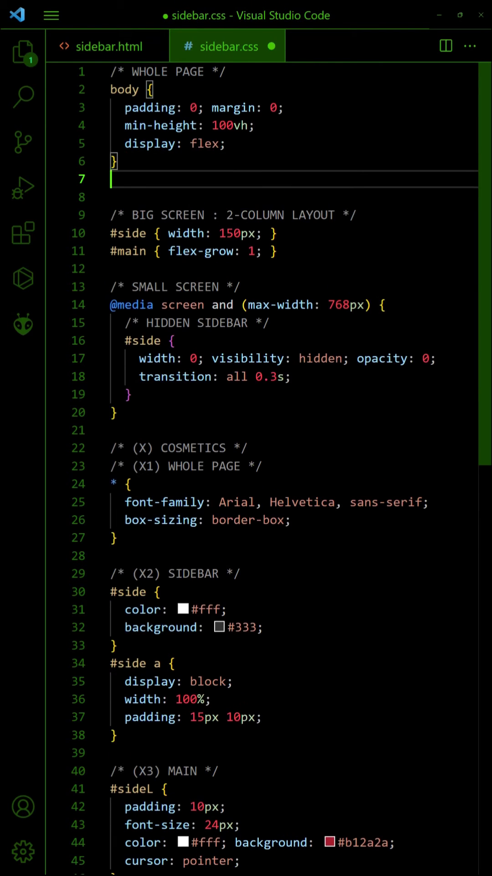
{"action": "type", "text": "ideC { display: none;"}
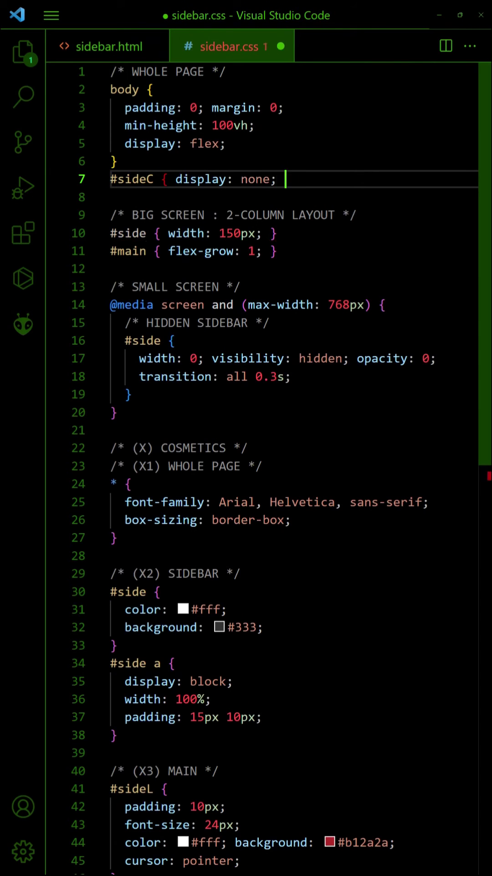
{"action": "type", "text": " }"}
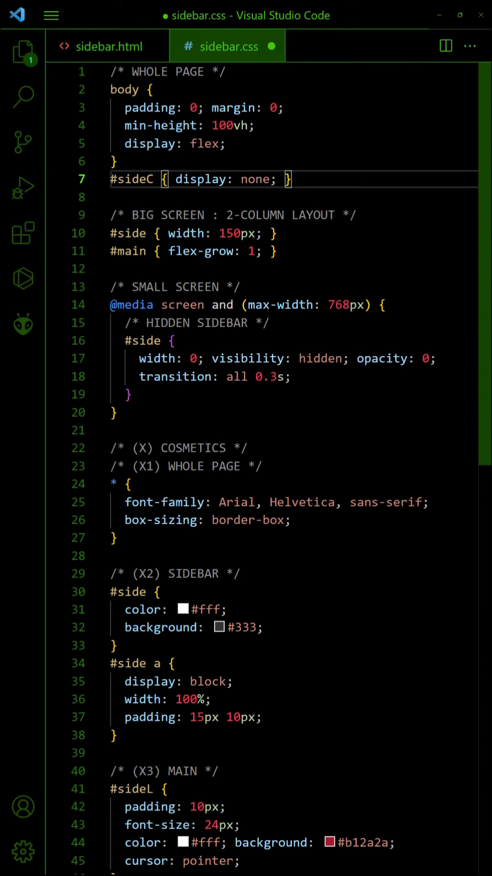
{"action": "key", "text": "Down"}
{"action": "key", "text": "Down"}
{"action": "key", "text": "Down"}
{"action": "key", "text": "Return"}
{"action": "type", "text": "#sideL"}
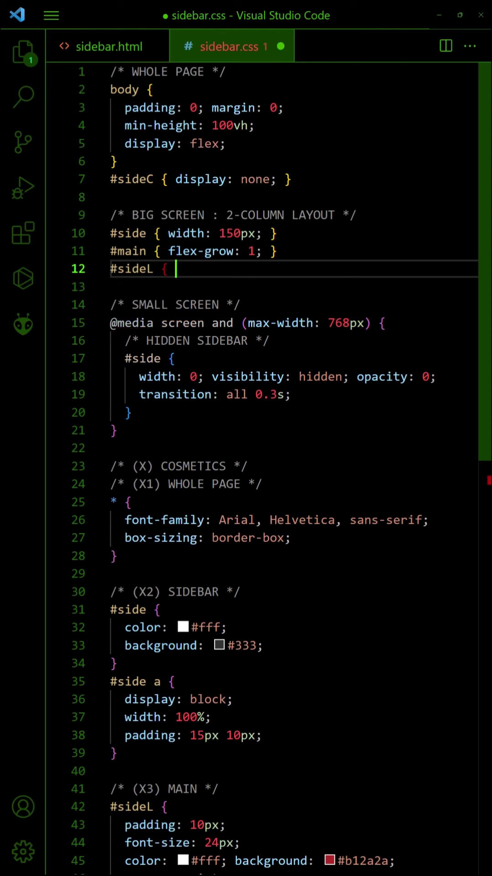
{"action": "type", "text": " { display: none; }"}
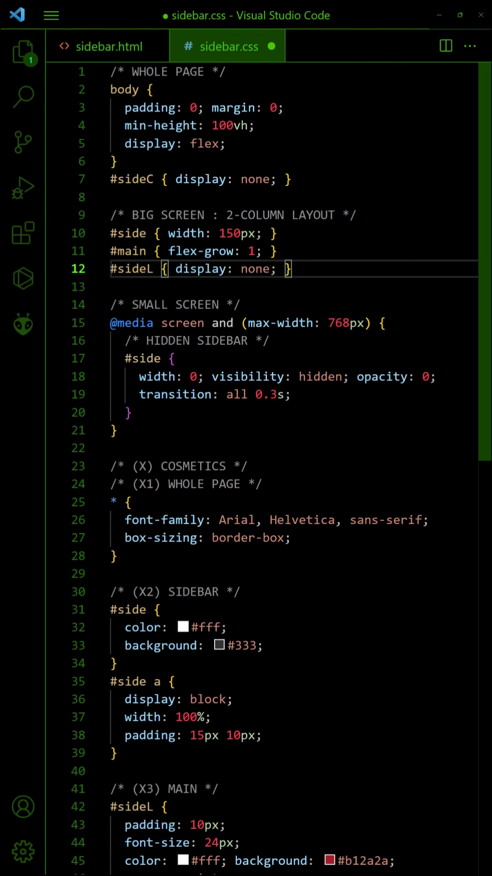
{"action": "key", "text": "Down"}
{"action": "key", "text": "Down"}
{"action": "key", "text": "Down"}
{"action": "key", "text": "Return"}
{"action": "type", "text": "#sideL { display: "}
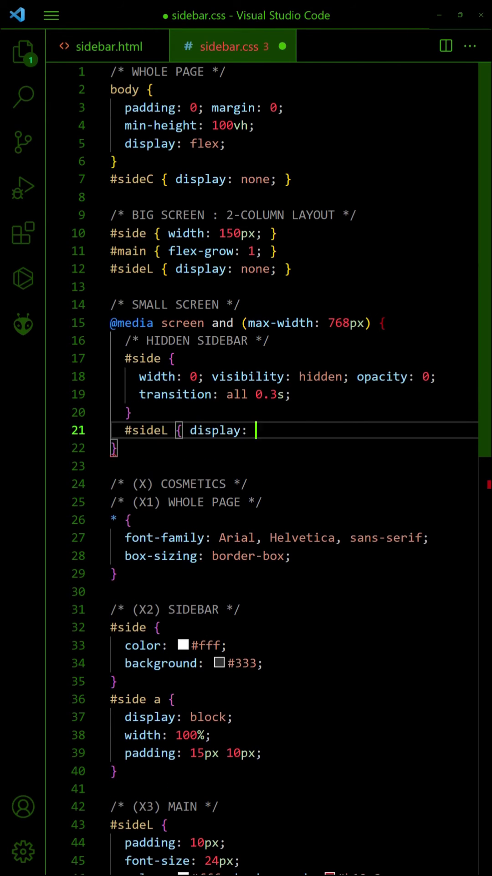
{"action": "type", "text": "inline-block; }"}
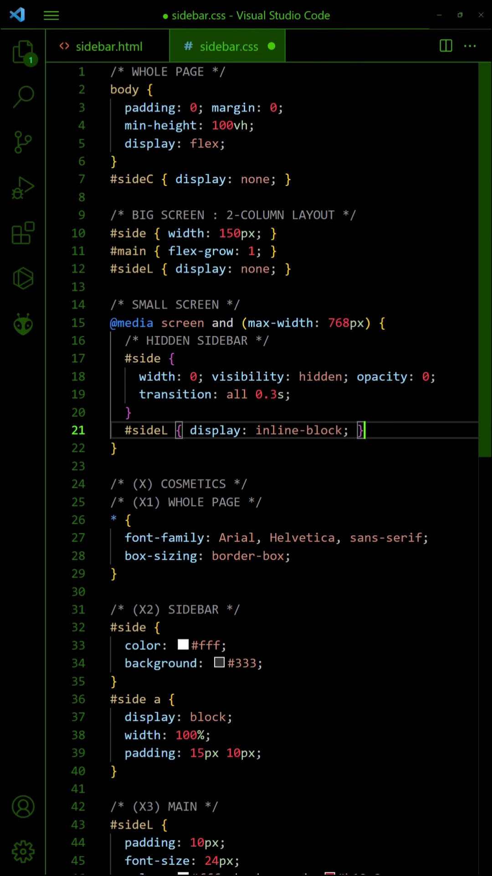
{"action": "key", "text": "Return"}
Step: Add a commented #sideC:checked ~ #side rule restoring the sidebar, move the #sideL rule below it, and save
{"action": "key", "text": "Return"}
{"action": "type", "text": "/* SHOW S"}
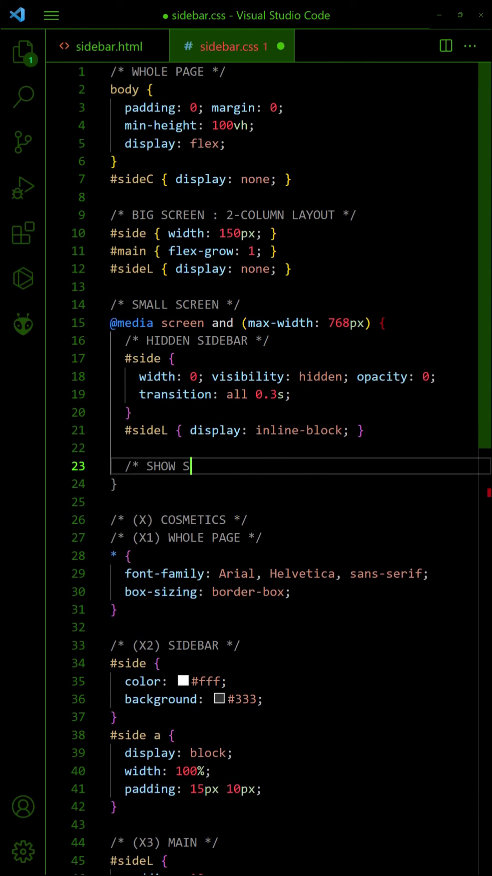
{"action": "type", "text": "IDEBAR WHEN CHECKED */"}
{"action": "key", "text": "Return"}
{"action": "type", "text": "#sideC"}
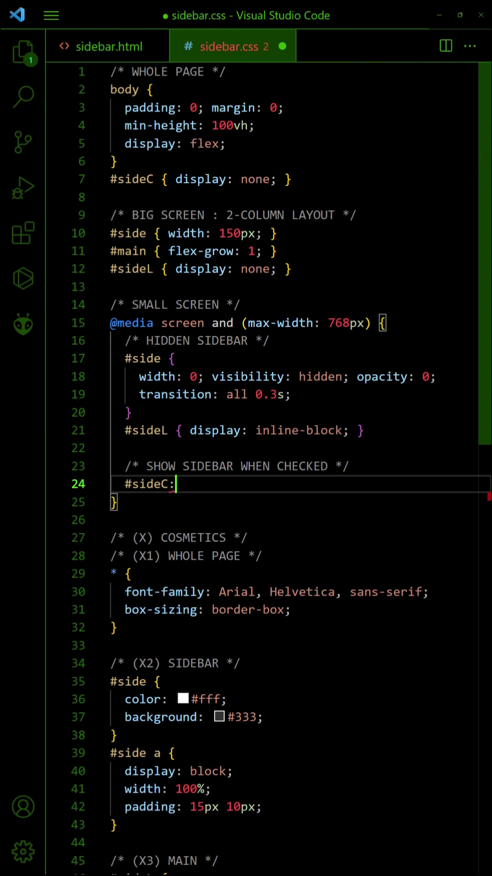
{"action": "type", "text": ":checked ~ #side {"}
{"action": "key", "text": "Return"}
{"action": "type", "text": "width: 150px"}
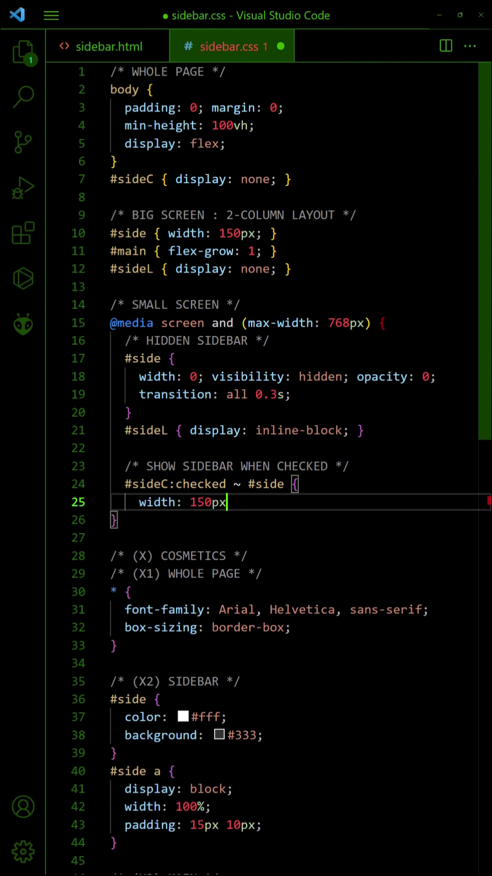
{"action": "type", "text": "; visibility: visible; opacity: 1"}
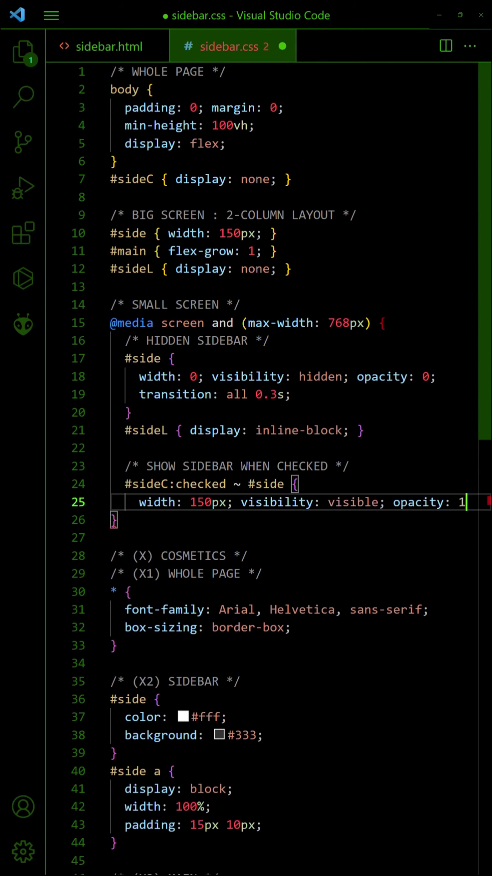
{"action": "type", "text": ";"}
{"action": "key", "text": "Return"}
{"action": "type", "text": "}"}
{"action": "key", "text": "Up"}
{"action": "key", "text": "Up"}
{"action": "key", "text": "Up"}
{"action": "key", "text": "alt+Down"}
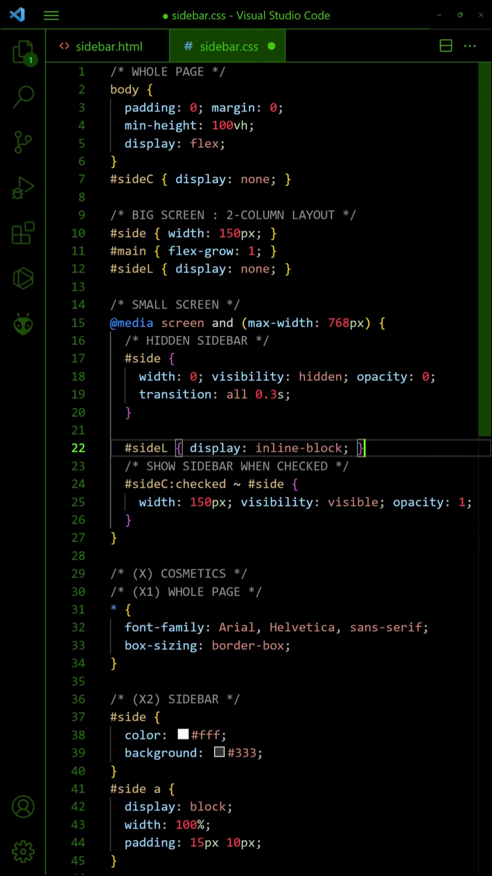
{"action": "key", "text": "alt+Down"}
{"action": "key", "text": "ctrl+s"}
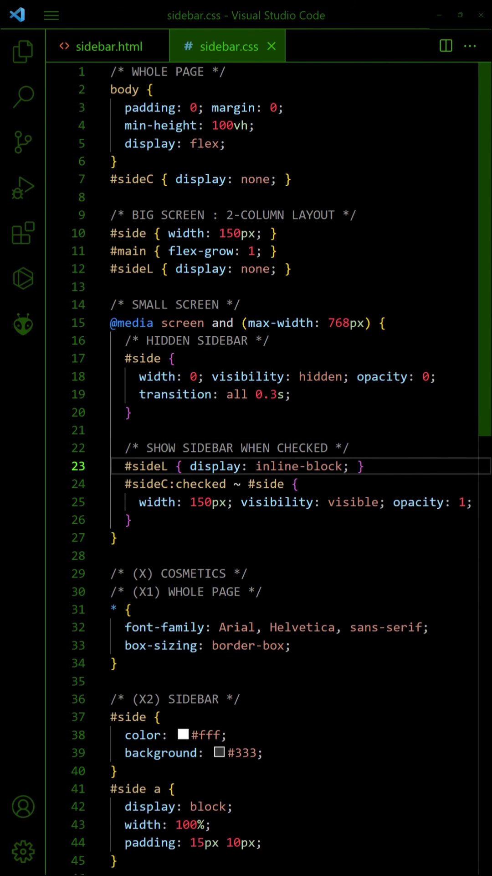